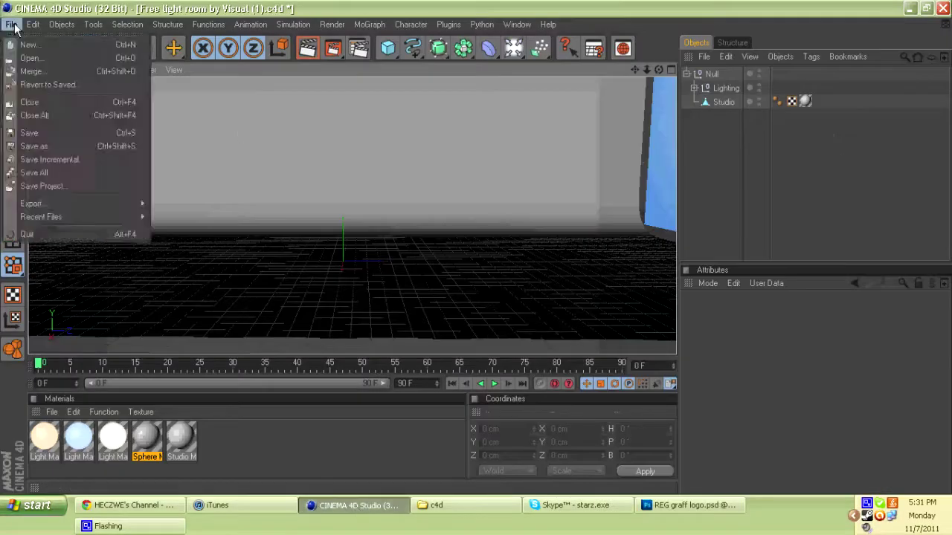
# Step: Import the REG logo Illustrator file from the GFX folder with the default import settings
pyautogui.click(29, 58)
pyautogui.click(269, 52)
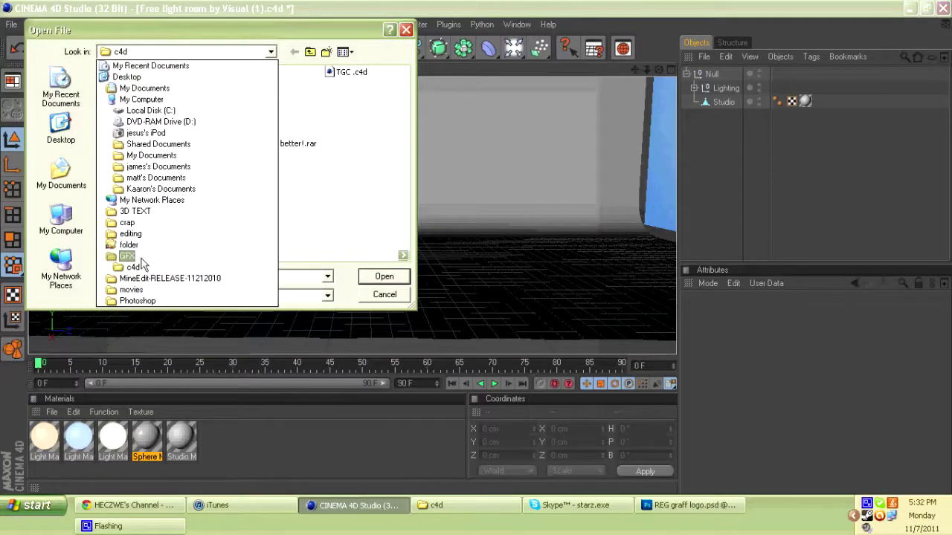
pyautogui.click(128, 263)
pyautogui.scroll(-5, 140, 77)
pyautogui.doubleClick(139, 77)
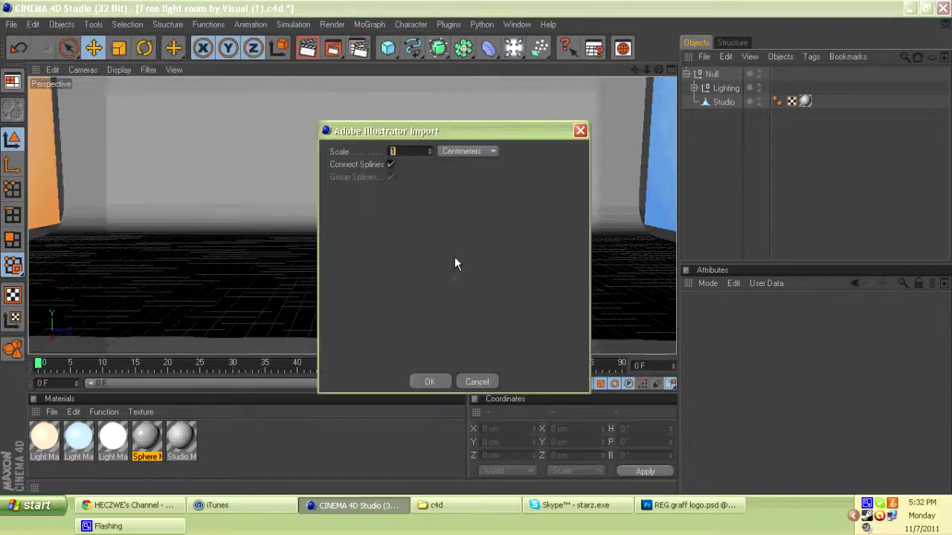
pyautogui.press('Return')
# Step: Delete Path 4, nest Path 1 under the Extrude NURBS, and begin editing the bank rotation
pyautogui.scroll(5, 468, 251)
pyautogui.scroll(-5, 469, 252)
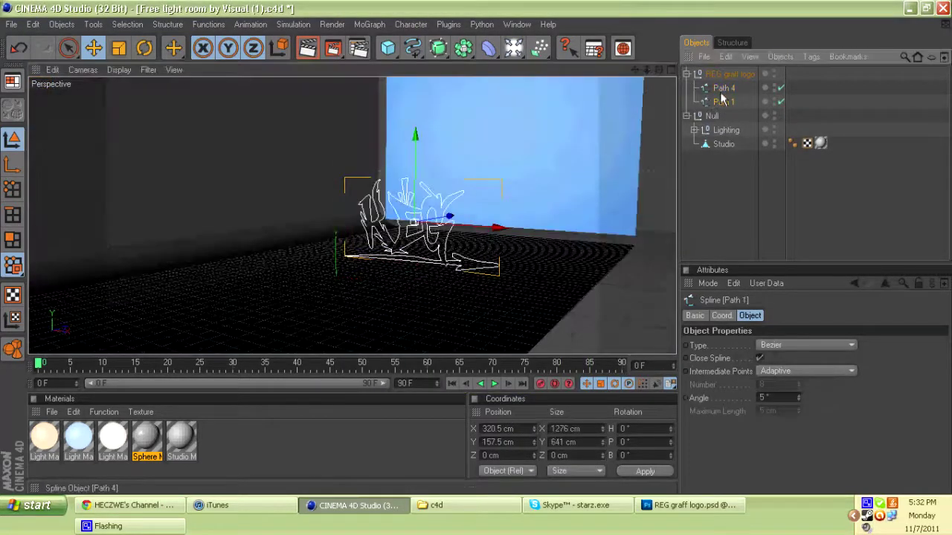
pyautogui.press('Delete')
pyautogui.moveTo(438, 48); pyautogui.dragTo(468, 78)
pyautogui.moveTo(724, 102); pyautogui.dragTo(699, 74)
pyautogui.click(686, 75)
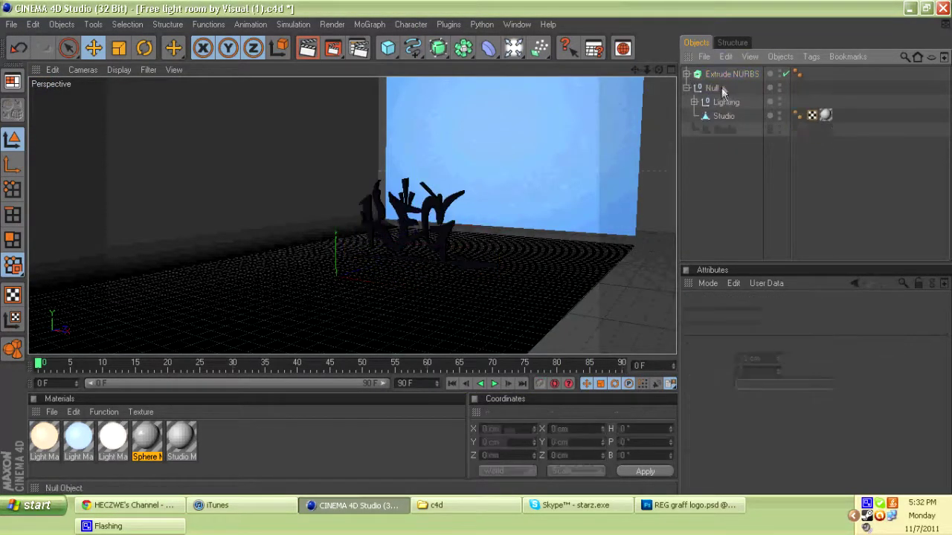
pyautogui.press('r')
pyautogui.doubleClick(627, 455)
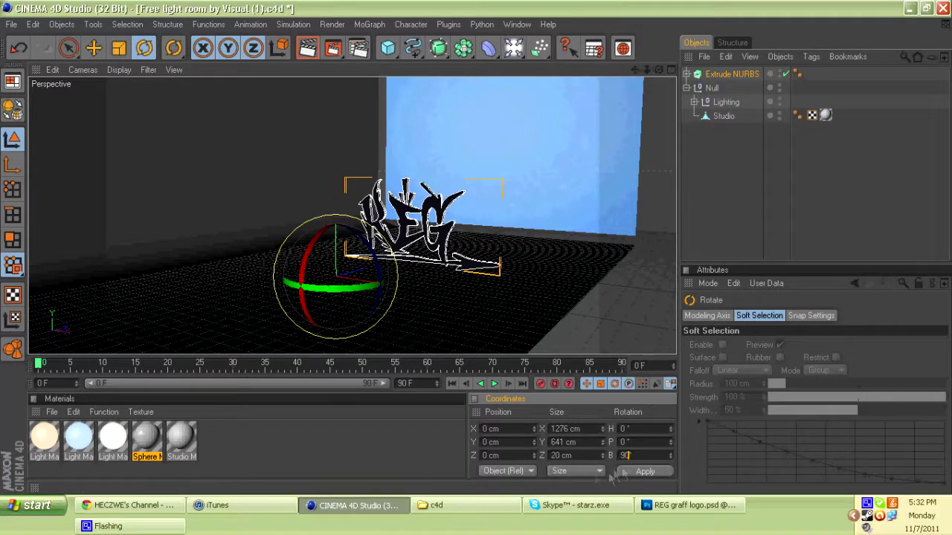
# Step: Turn the logo to 90° bank facing the camera and set extrusion depth to 300 cm
pyautogui.press('Return')
pyautogui.moveTo(327, 287); pyautogui.dragTo(376, 289)
pyautogui.moveTo(656, 75); pyautogui.dragTo(660, 179)
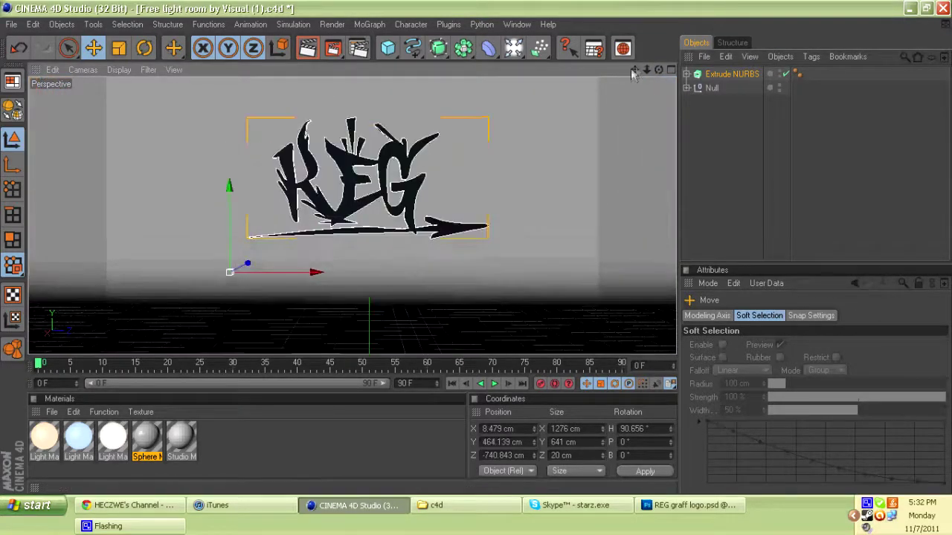
pyautogui.click(740, 74)
pyautogui.doubleClick(853, 345)
pyautogui.write('300')
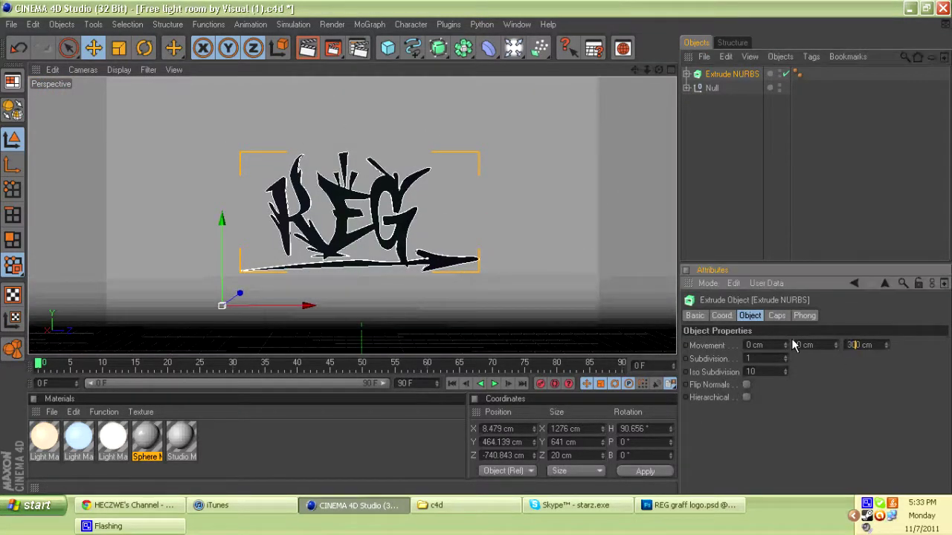
# Step: Duplicate the extruded logo as Extrude NURBS.1 with Fillet Cap on both front and back
pyautogui.hotkey('ctrl', 'c')
pyautogui.hotkey('ctrl', 'v')
pyautogui.click(776, 315)
pyautogui.click(787, 345)
pyautogui.click(757, 399)
pyautogui.click(787, 385)
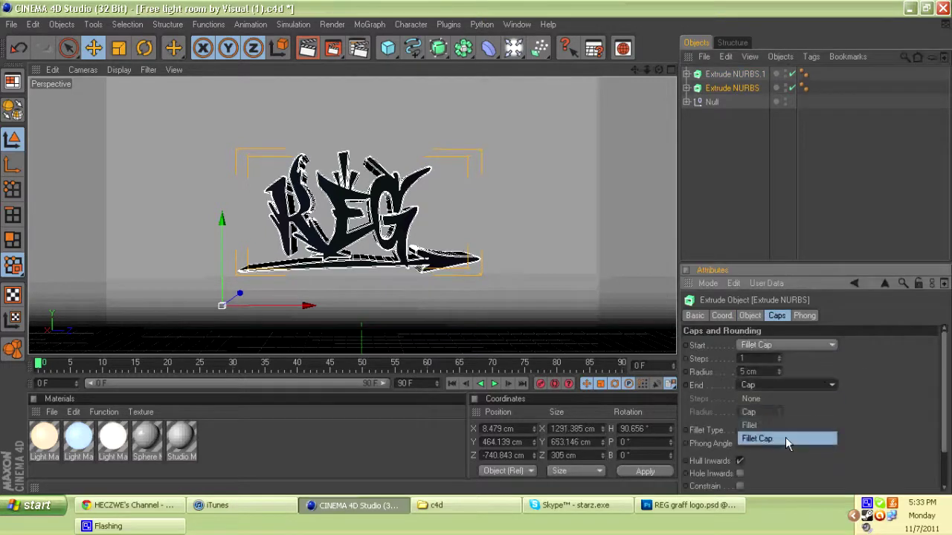
pyautogui.click(733, 74)
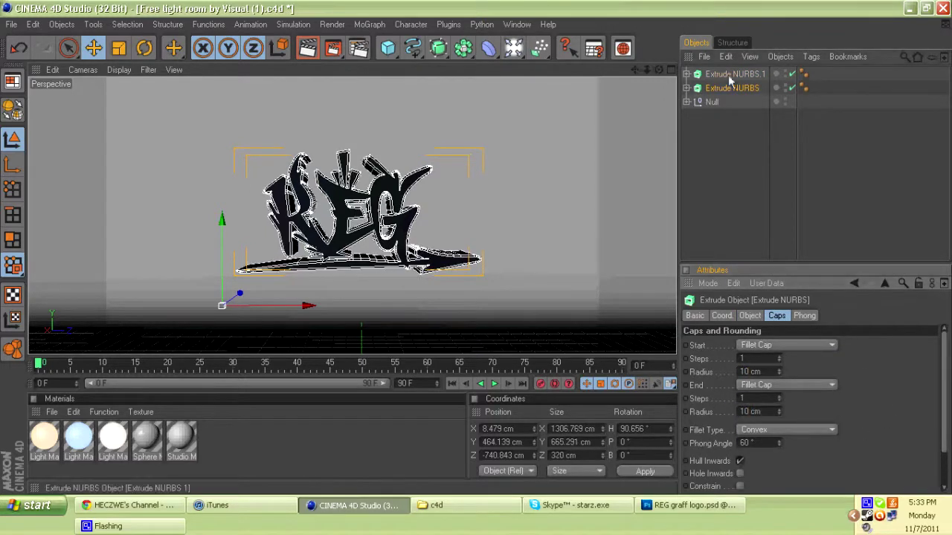
pyautogui.click(477, 254)
# Step: Load the glossy material pack from the c4d folder into the scene
pyautogui.click(11, 25)
pyautogui.click(32, 71)
pyautogui.doubleClick(119, 146)
pyautogui.click(384, 277)
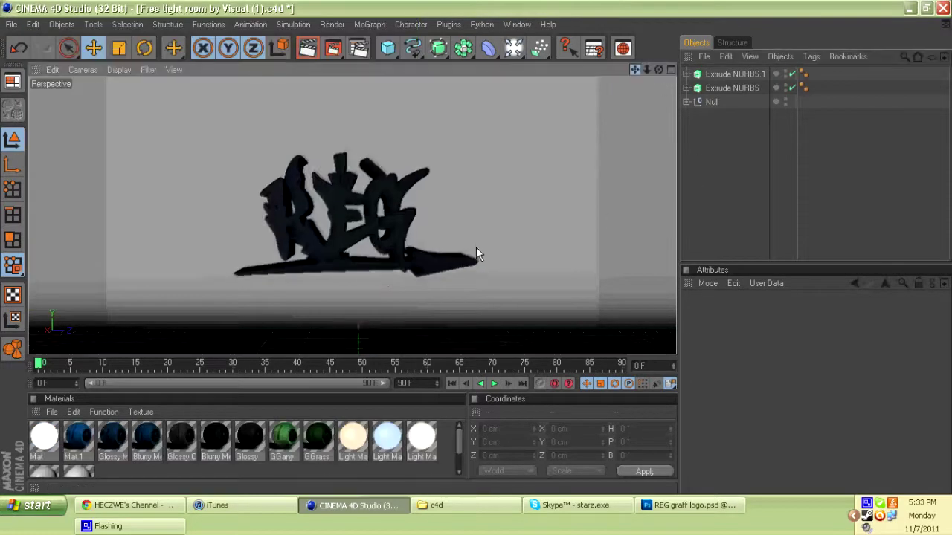
# Step: Apply Glossy to Extrude NURBS.1 and Glossy Metal to Extrude NURBS
pyautogui.moveTo(250, 438); pyautogui.dragTo(728, 74)
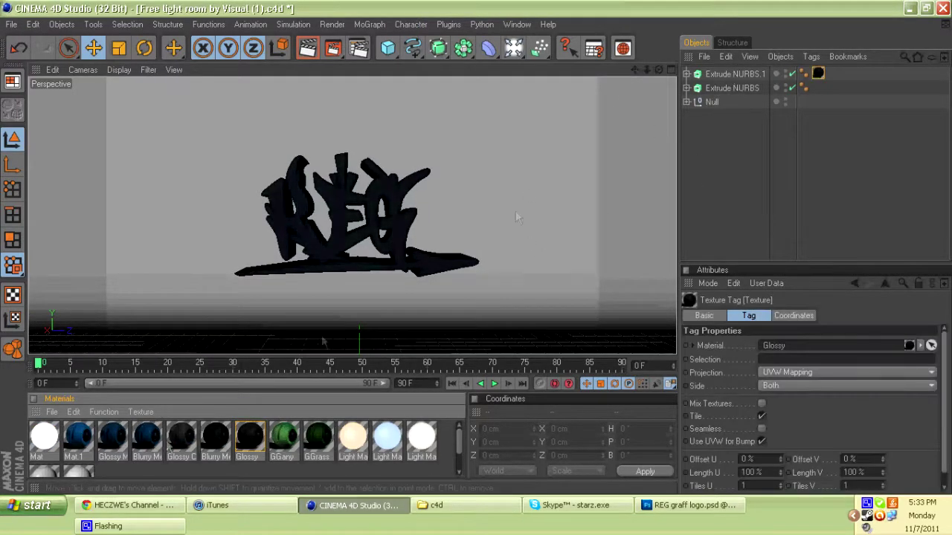
pyautogui.click(387, 253)
pyautogui.moveTo(112, 438); pyautogui.dragTo(731, 88)
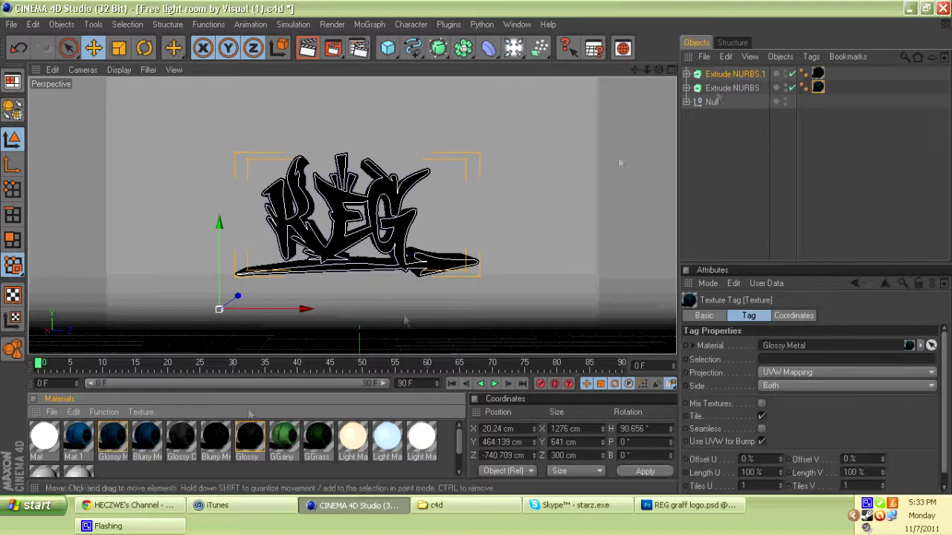
pyautogui.keyDown('alt'); pyautogui.moveTo(472, 251); pyautogui.dragTo(353, 232); pyautogui.keyUp('alt')
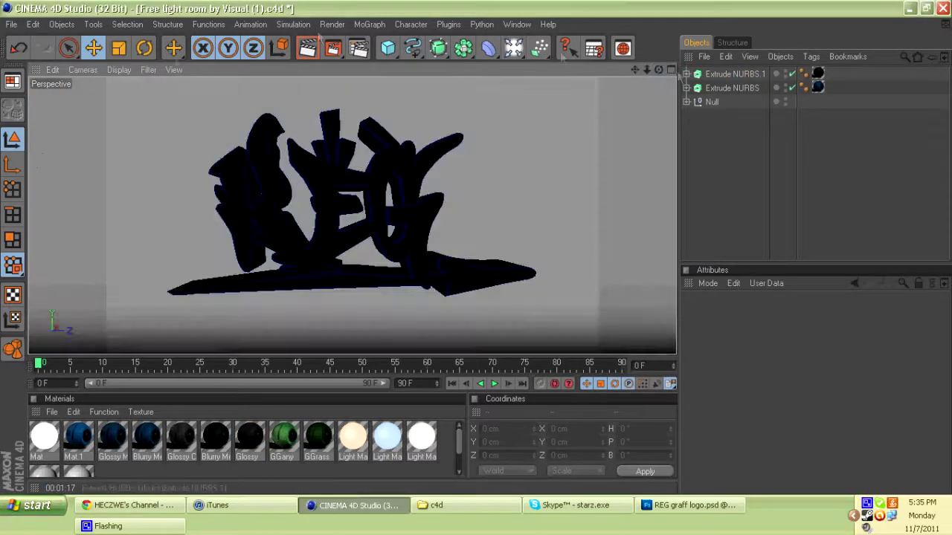
# Step: Make the extrusions editable and slide Null.2 left along X in the four-view layout
pyautogui.hotkey('ctrl', 'z')
pyautogui.hotkey('ctrl', 'z')
pyautogui.hotkey('ctrl', 'z')
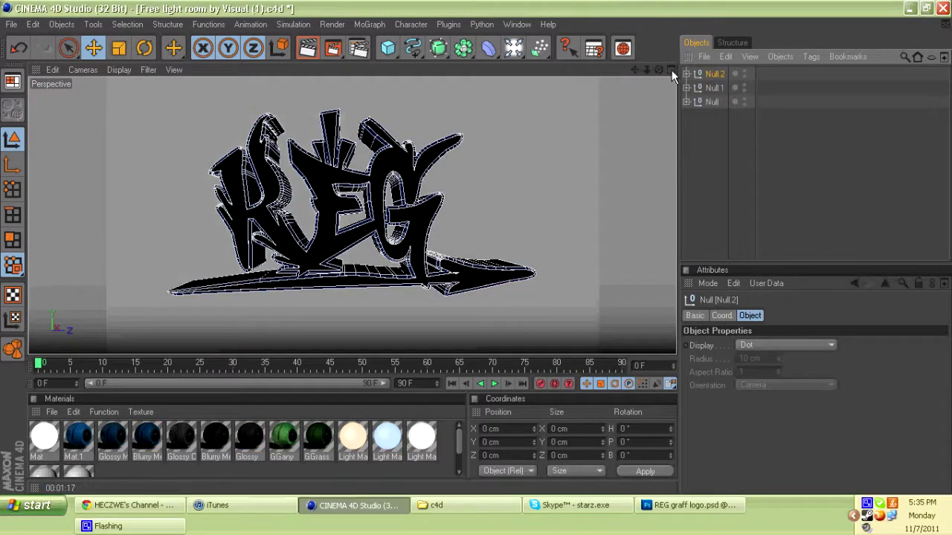
pyautogui.click(672, 70)
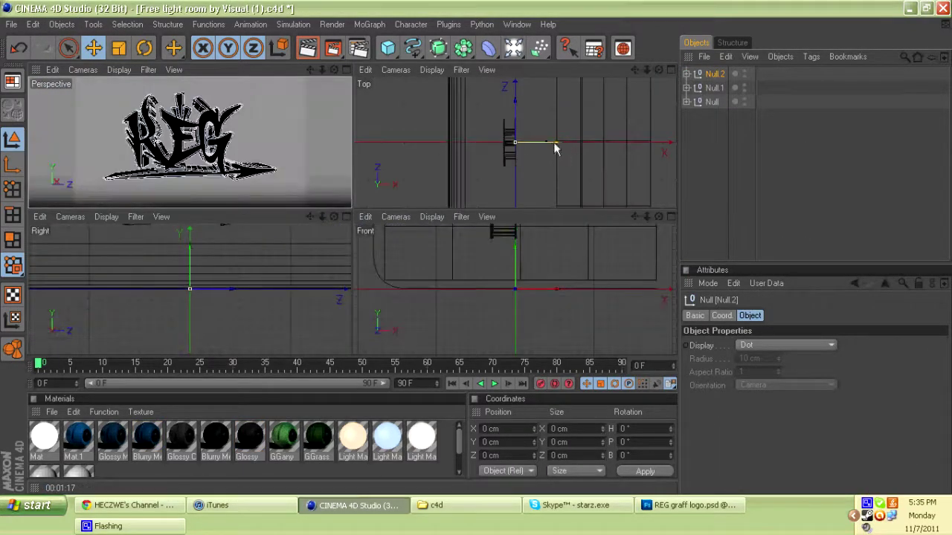
pyautogui.moveTo(539, 145); pyautogui.dragTo(506, 146)
pyautogui.press('F1')
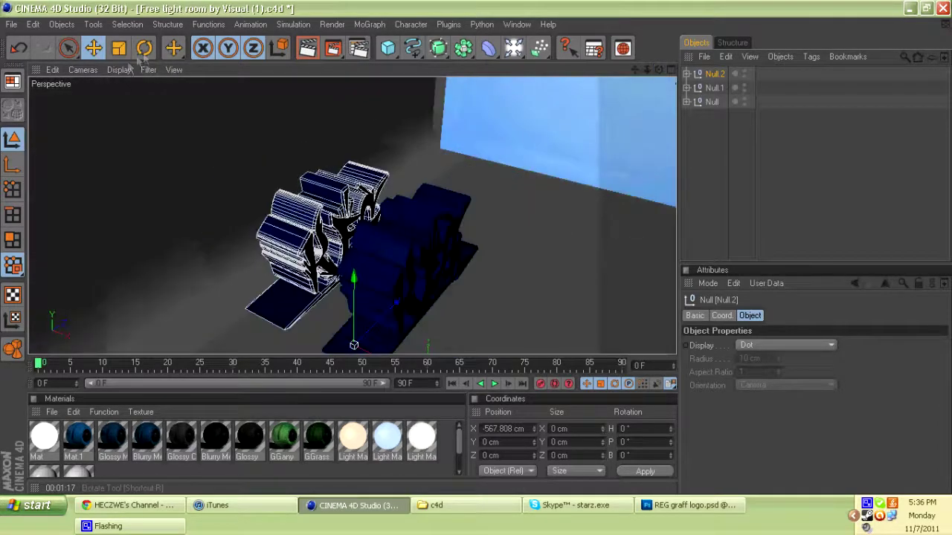
# Step: Flip Null.2 180° in pitch, position it against the other copy, and add a Sphere
pyautogui.click(145, 48)
pyautogui.moveTo(320, 340); pyautogui.dragTo(368, 361)
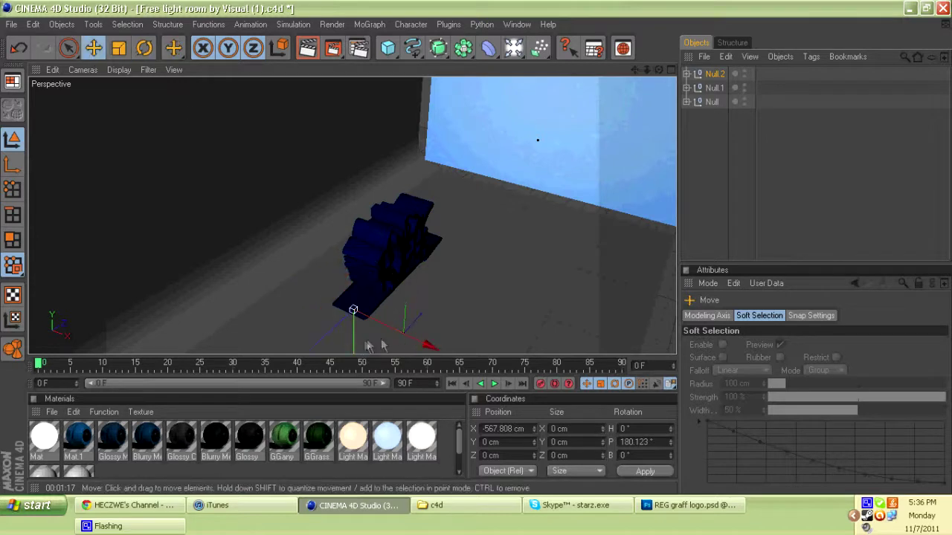
pyautogui.keyDown('alt'); pyautogui.moveTo(475, 247); pyautogui.dragTo(480, 255); pyautogui.keyUp('alt')
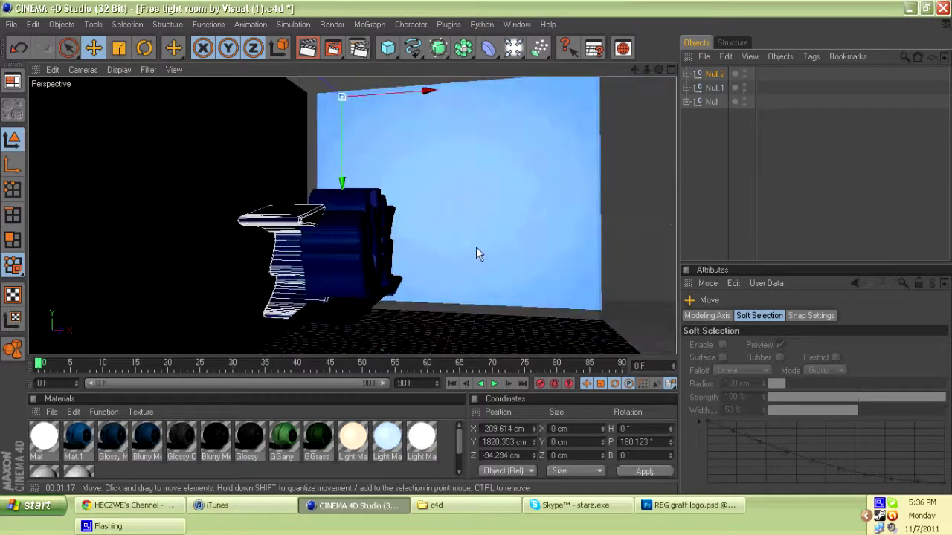
pyautogui.keyDown('alt'); pyautogui.moveTo(667, 130); pyautogui.dragTo(497, 234); pyautogui.keyUp('alt')
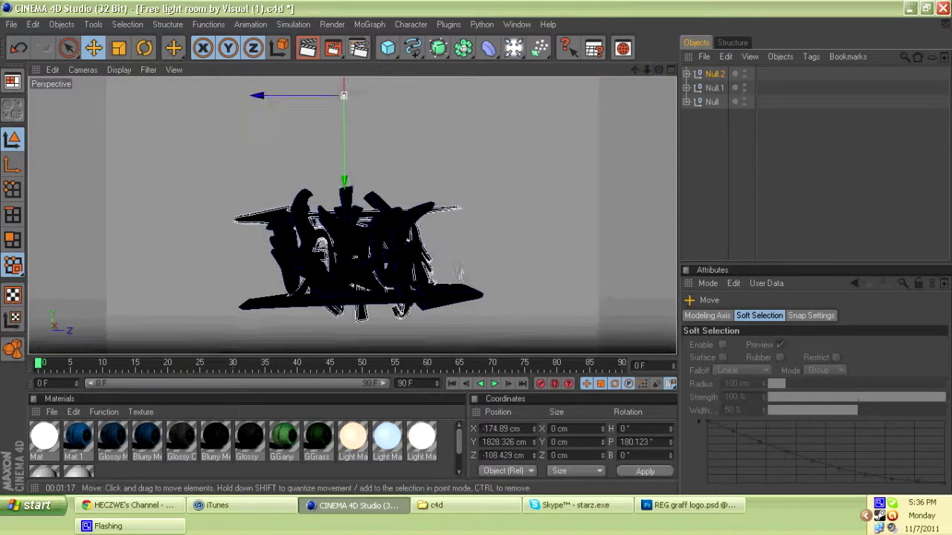
pyautogui.moveTo(259, 96); pyautogui.dragTo(478, 254)
pyautogui.moveTo(346, 148); pyautogui.dragTo(478, 254)
pyautogui.moveTo(387, 48); pyautogui.dragTo(503, 64)
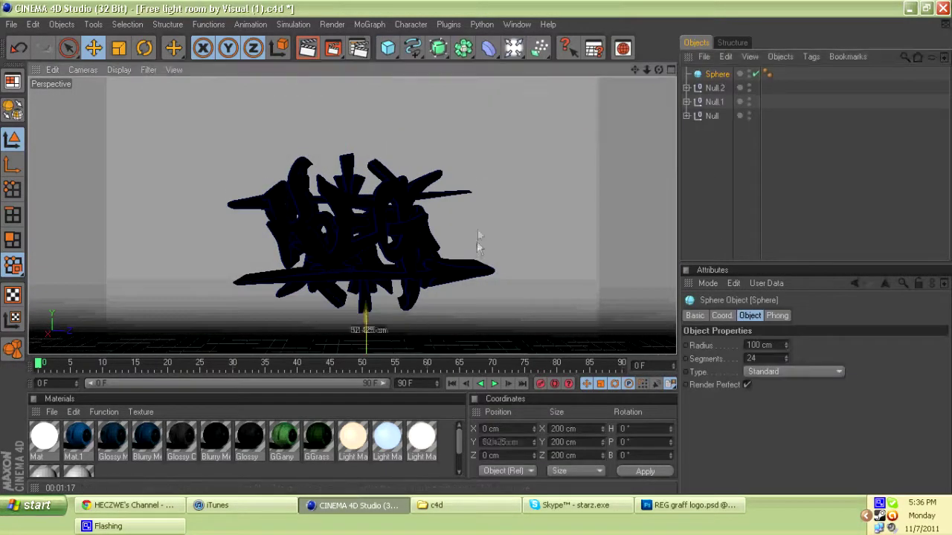
# Step: Set the sphere radius to 30 cm, duplicate it beside the logo, and apply Glossy
pyautogui.click(752, 345)
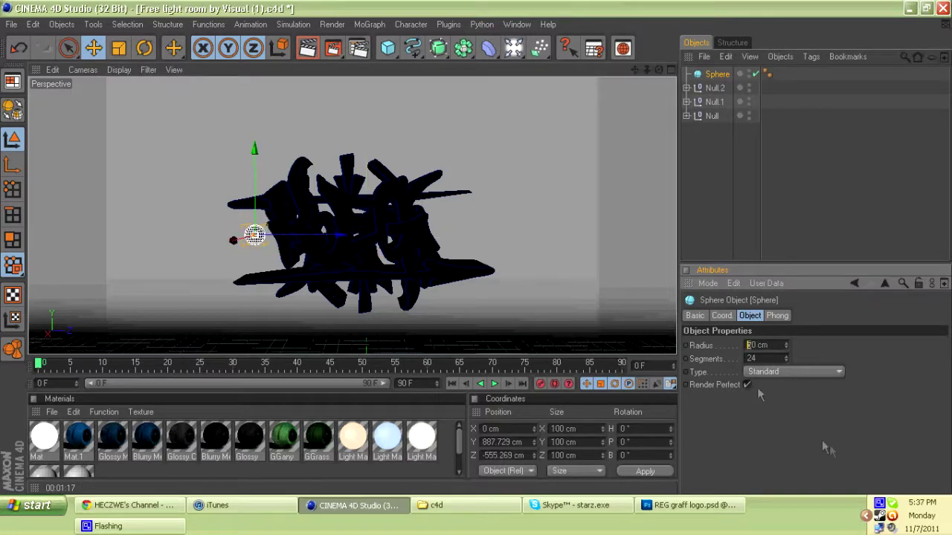
pyautogui.press('Return')
pyautogui.hotkey('ctrl', 'c')
pyautogui.hotkey('ctrl', 'v')
pyautogui.moveTo(471, 238); pyautogui.dragTo(478, 254)
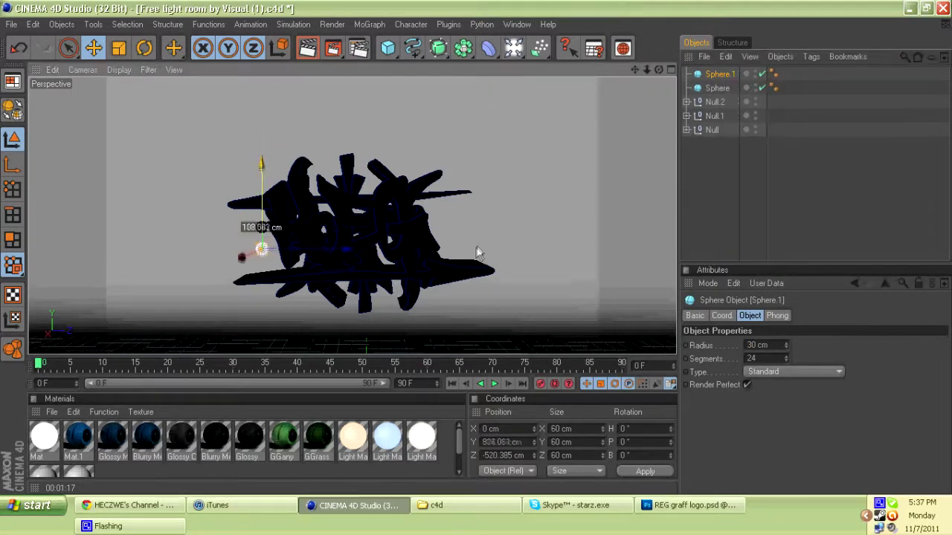
pyautogui.moveTo(250, 438); pyautogui.dragTo(262, 227)
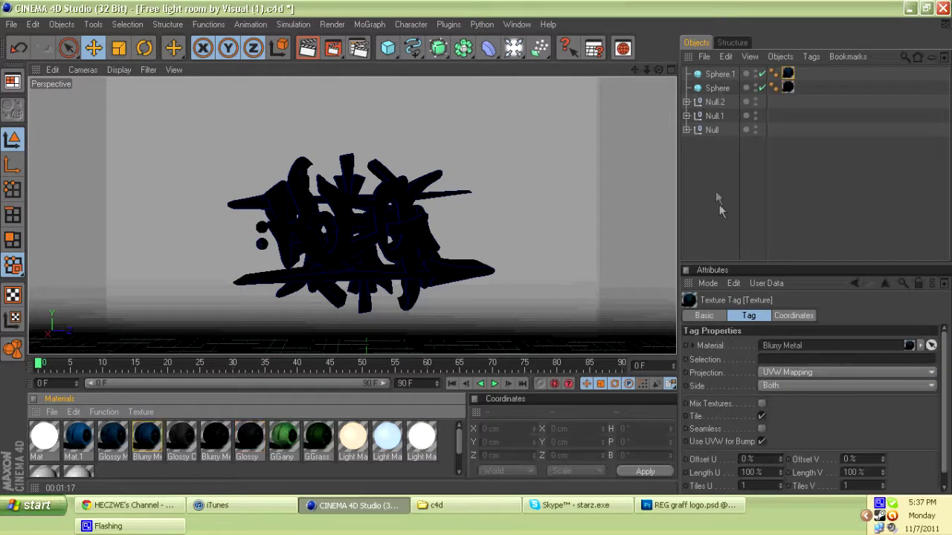
# Step: Duplicate both spheres onto the logo's right side and tilt them into place
pyautogui.click(719, 74)
pyautogui.keyDown('ctrl'); pyautogui.click(717, 88); pyautogui.keyUp('ctrl')
pyautogui.hotkey('ctrl', 'c')
pyautogui.hotkey('ctrl', 'v')
pyautogui.moveTo(467, 238); pyautogui.dragTo(471, 252)
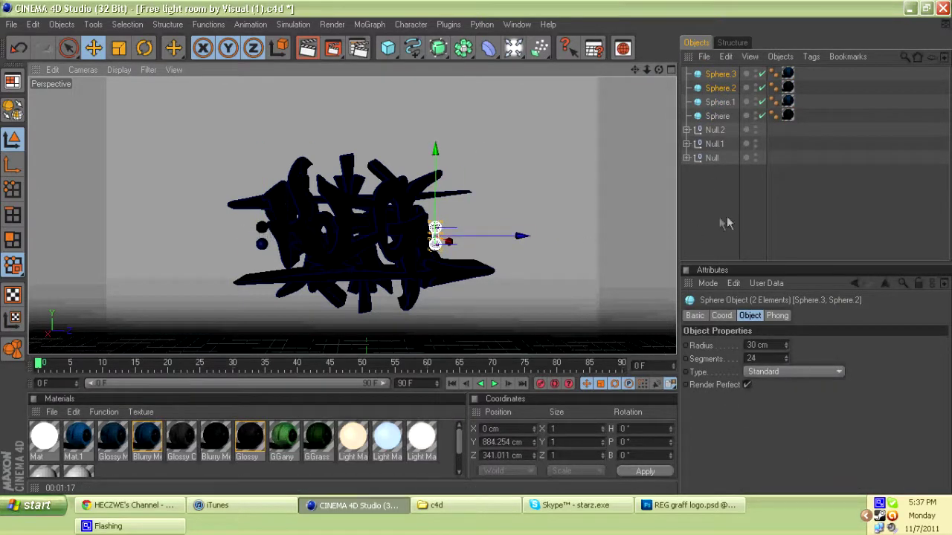
pyautogui.press('r')
pyautogui.moveTo(454, 195); pyautogui.dragTo(388, 269)
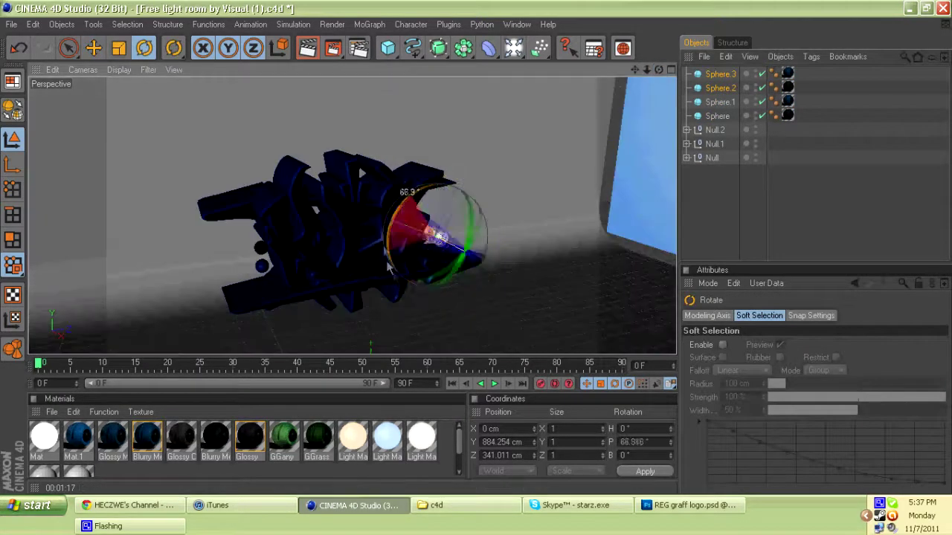
pyautogui.moveTo(476, 292)
pyautogui.mouseDown()
pyautogui.moveTo(466, 287)
pyautogui.moveTo(478, 253)
pyautogui.mouseUp()
pyautogui.press('e')
# Step: Group the spheres and logo pieces into Null.3 and move the group up and forward
pyautogui.moveTo(740, 145); pyautogui.dragTo(688, 71)
pyautogui.hotkey('alt', 'g')
pyautogui.click(710, 75)
pyautogui.moveTo(520, 186)
pyautogui.keyDown('alt'); pyautogui.mouseDown()
pyautogui.moveTo(447, 272)
pyautogui.moveTo(370, 318)
pyautogui.mouseUp(); pyautogui.keyUp('alt')
pyautogui.keyDown('alt'); pyautogui.moveTo(556, 158); pyautogui.dragTo(478, 253); pyautogui.keyUp('alt')
# Step: Orbit to the final framing and render the active view
pyautogui.click(568, 117)
pyautogui.moveTo(568, 116)
pyautogui.keyDown('alt'); pyautogui.mouseDown()
pyautogui.moveTo(483, 249)
pyautogui.moveTo(594, 107)
pyautogui.mouseUp(); pyautogui.keyUp('alt')
pyautogui.moveTo(658, 70); pyautogui.dragTo(658, 69)
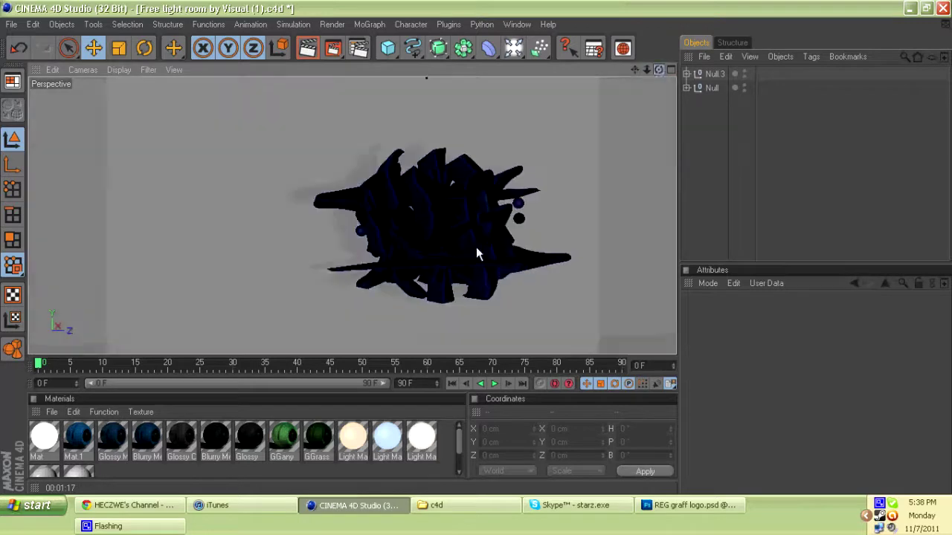
pyautogui.click(307, 50)
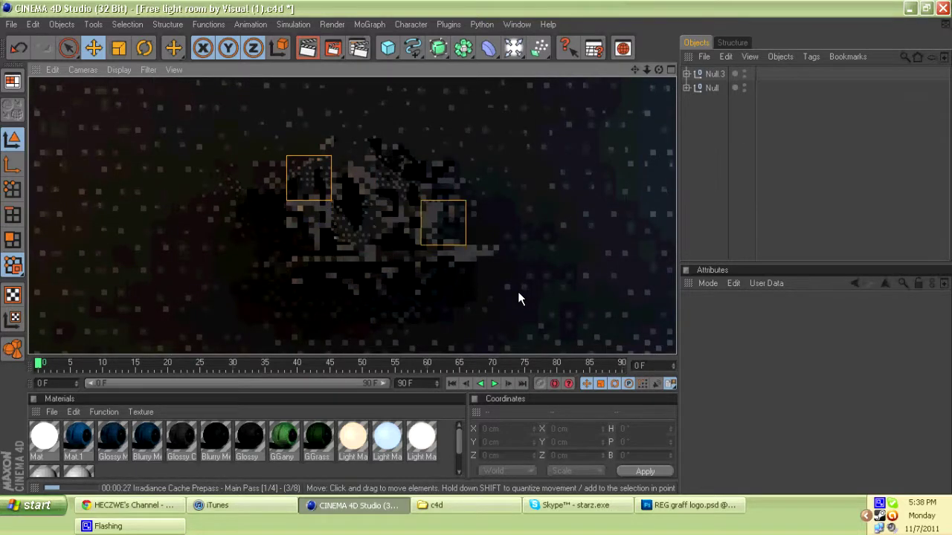
# Step: Save the finished render as R.png in the GFX folder
pyautogui.click(908, 8)
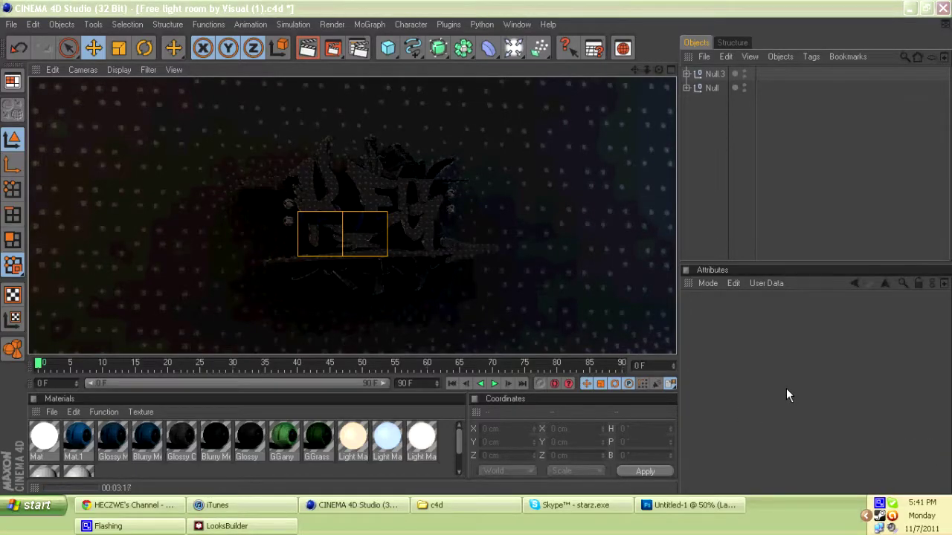
pyautogui.rightClick(877, 507)
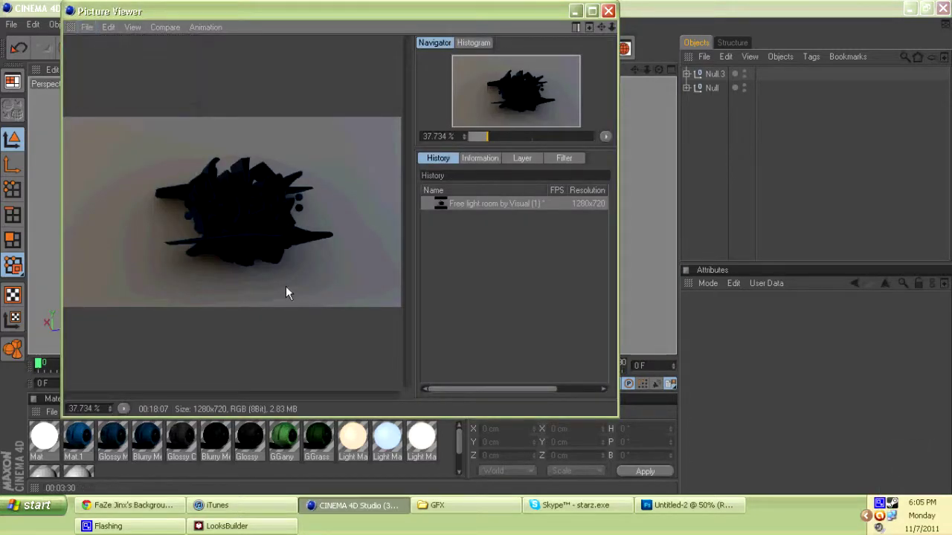
pyautogui.hotkey('ctrl', 's')
pyautogui.press('Return')
pyautogui.write('R')
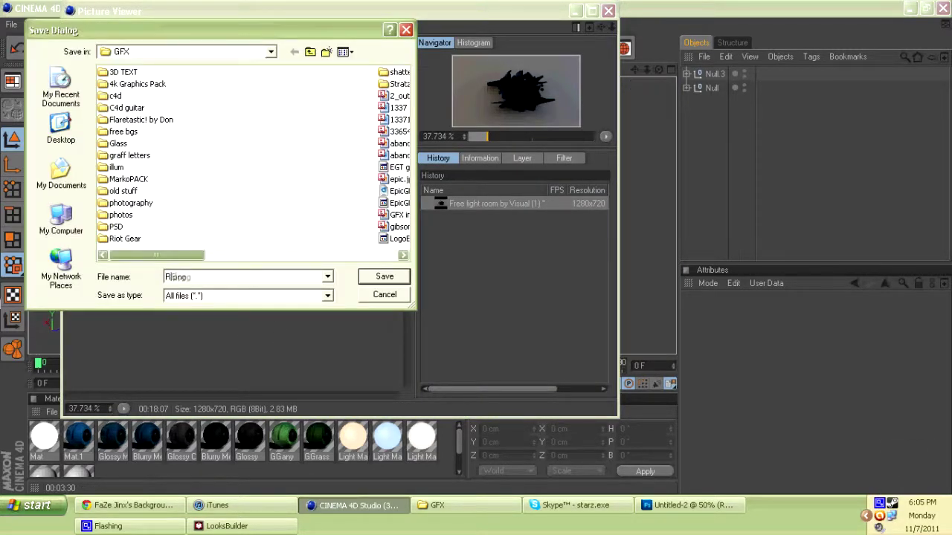
pyautogui.click(384, 276)
# Step: In Photoshop's Untitled-2, convert the background into an editable Layer 0
pyautogui.click(684, 505)
pyautogui.doubleClick(859, 363)
pyautogui.press('Return')
pyautogui.click(437, 505)
# Step: Place the render as layer REG and scale it to fill the canvas
pyautogui.moveTo(423, 424); pyautogui.dragTo(335, 238)
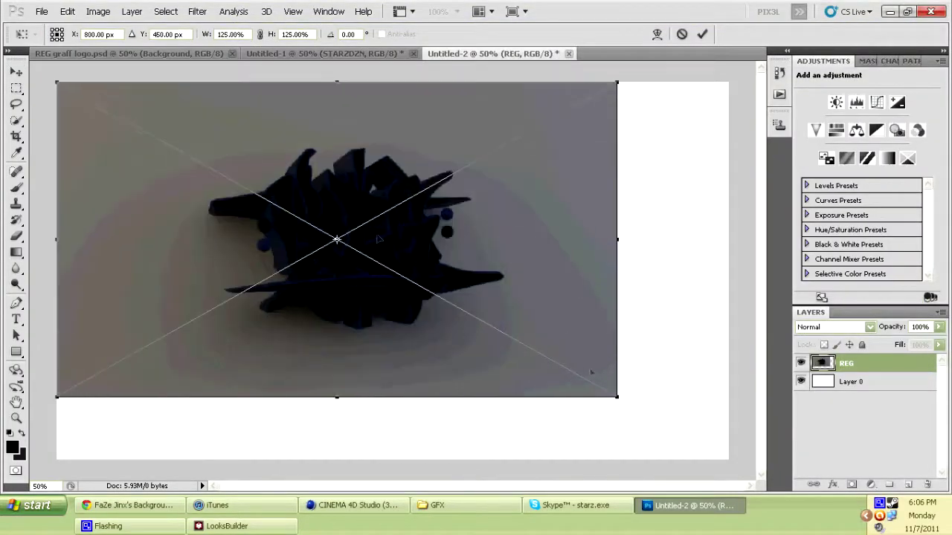
pyautogui.keyDown('shift'); pyautogui.moveTo(617, 396); pyautogui.dragTo(728, 460); pyautogui.keyUp('shift')
pyautogui.press('Return')
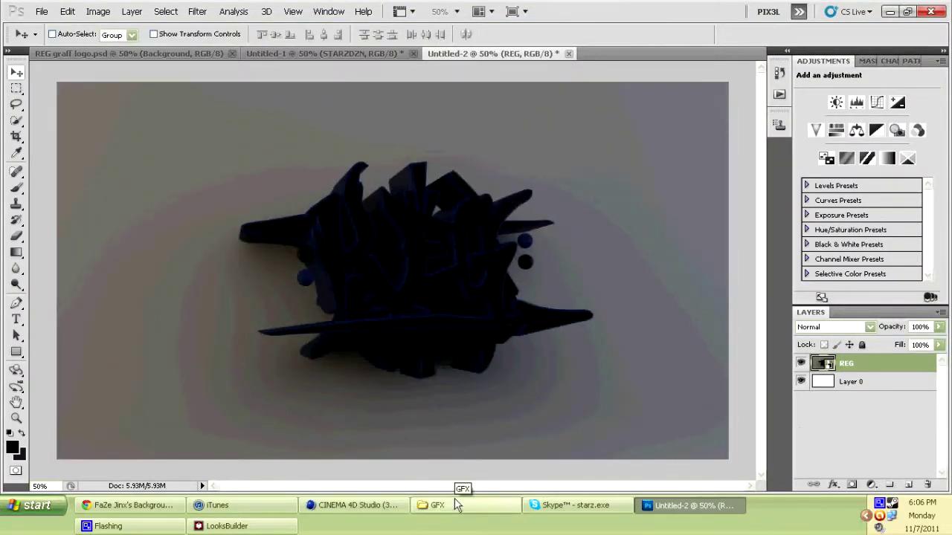
# Step: Place Drip_01 from Red Gear > Splatter Images > Dripping_Ink on the logo's right arm
pyautogui.click(457, 505)
pyautogui.doubleClick(860, 118)
pyautogui.doubleClick(510, 209)
pyautogui.doubleClick(446, 169)
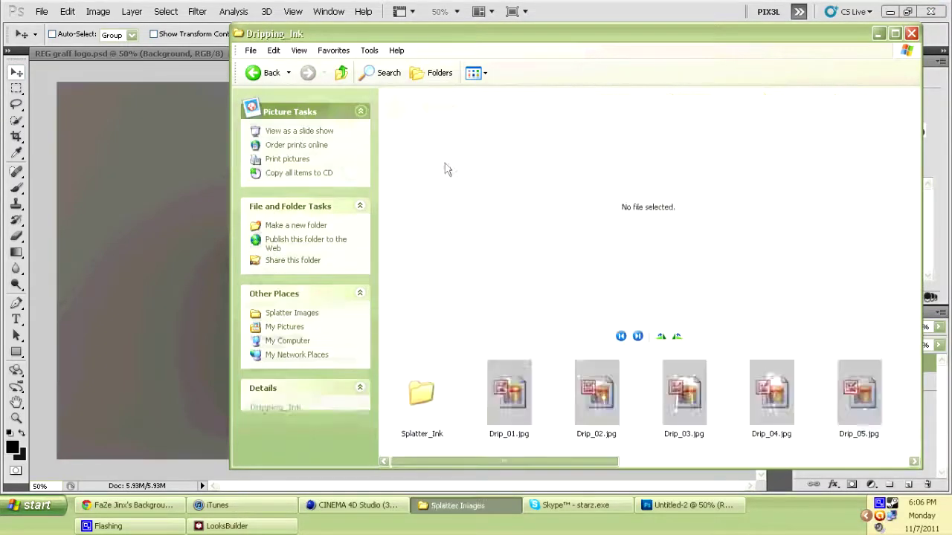
pyautogui.moveTo(509, 394); pyautogui.dragTo(377, 316)
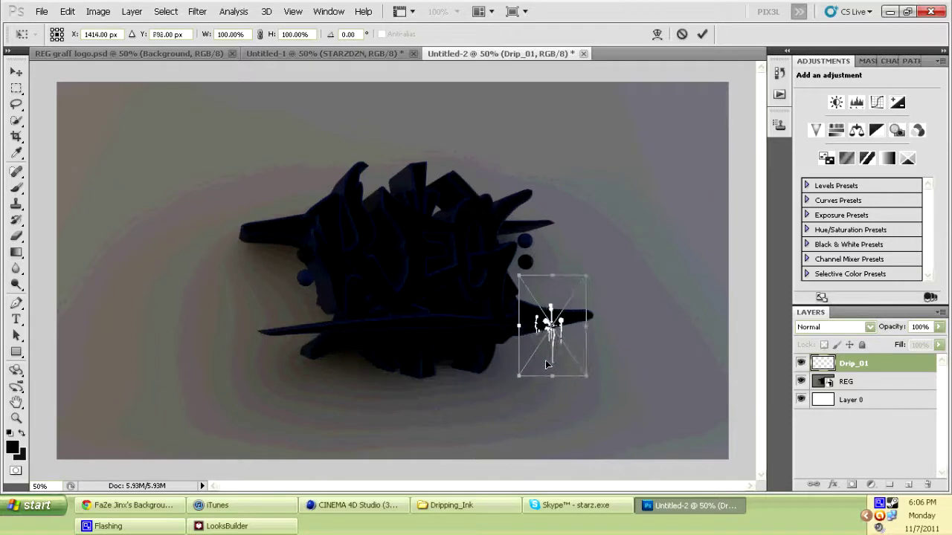
pyautogui.press('Return')
# Step: Give the Drip_01 layer a black Color Overlay effect
pyautogui.doubleClick(830, 370)
pyautogui.moveTo(565, 134); pyautogui.dragTo(720, 140)
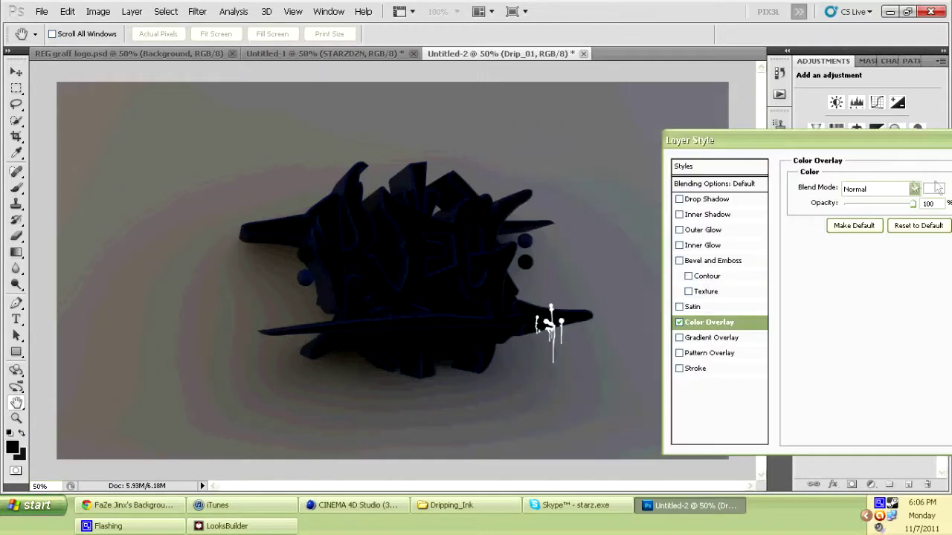
pyautogui.click(938, 189)
pyautogui.moveTo(587, 196); pyautogui.dragTo(693, 196)
pyautogui.click(560, 313)
pyautogui.press('Return')
pyautogui.press('Return')
pyautogui.press('b')
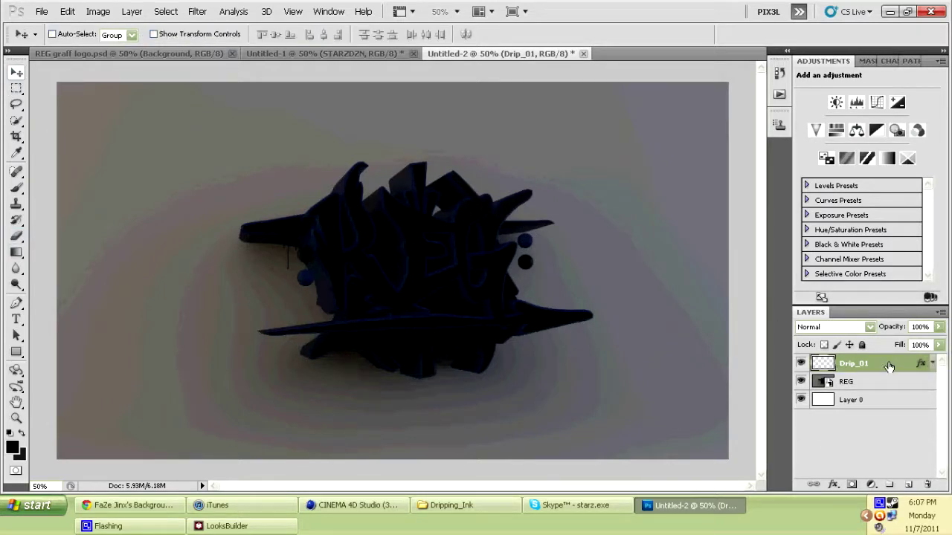
# Step: Duplicate Drip_01 and give the copy a near-black Color Overlay sampled from the logo
pyautogui.rightClick(883, 370)
pyautogui.click(810, 142)
pyautogui.press('Return')
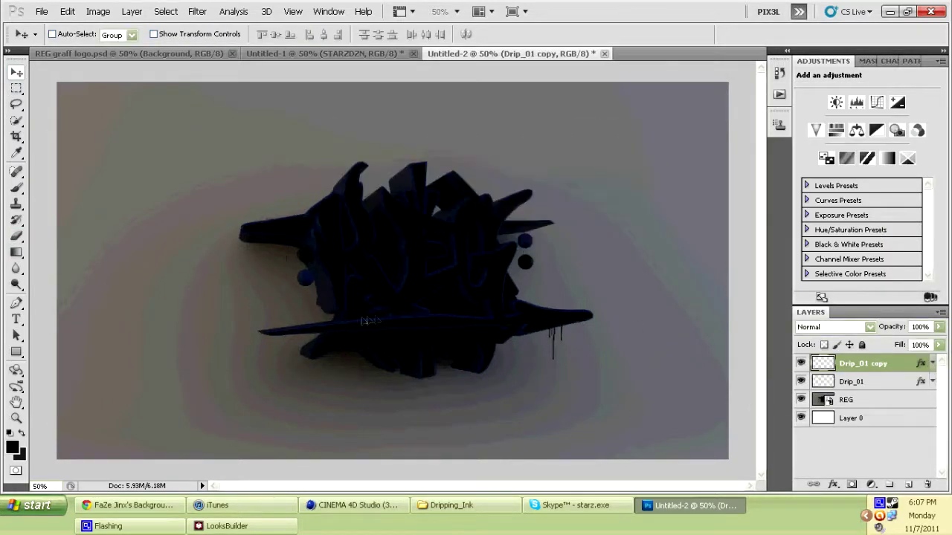
pyautogui.doubleClick(902, 365)
pyautogui.click(574, 325)
pyautogui.click(811, 191)
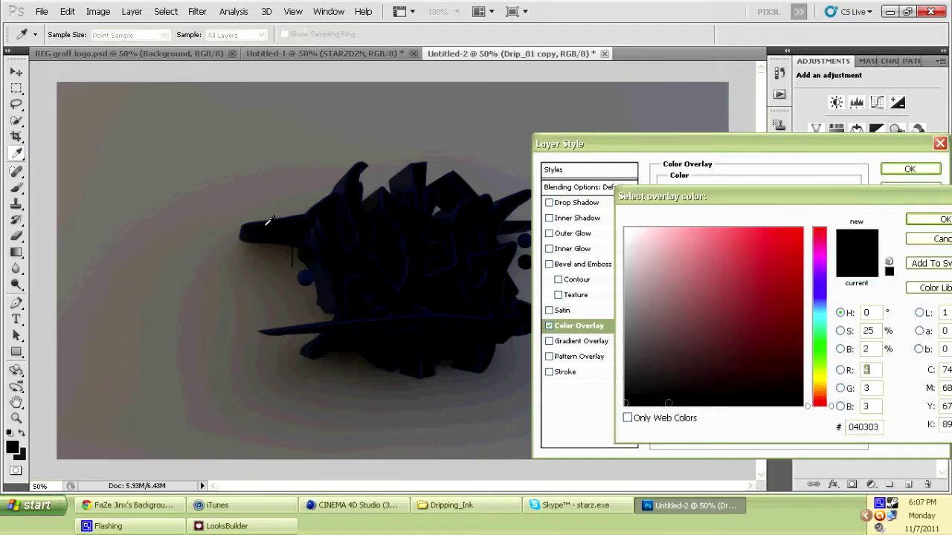
pyautogui.press('Return')
pyautogui.press('Return')
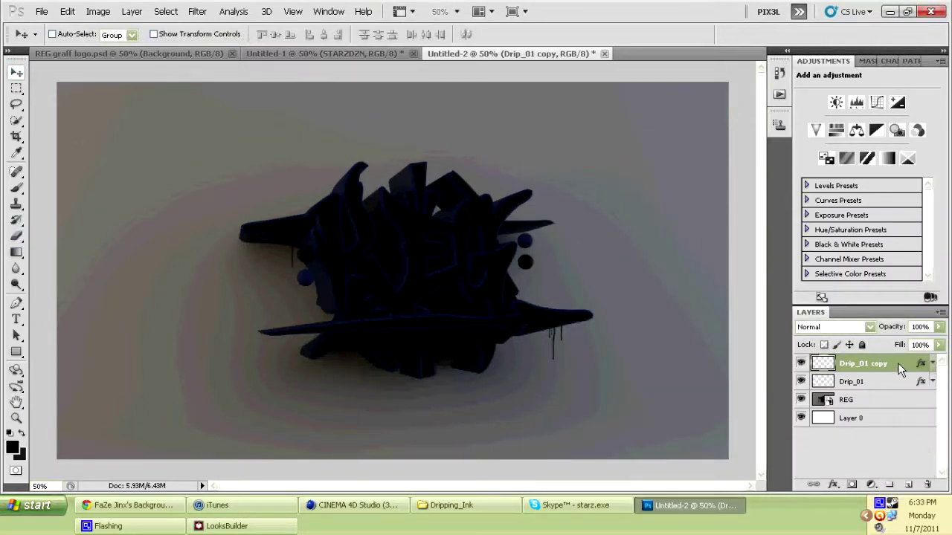
# Step: Create Drip_01 copy 2 with a dark Color Overlay sampled from the logo
pyautogui.rightClick(899, 369)
pyautogui.click(825, 130)
pyautogui.click(602, 156)
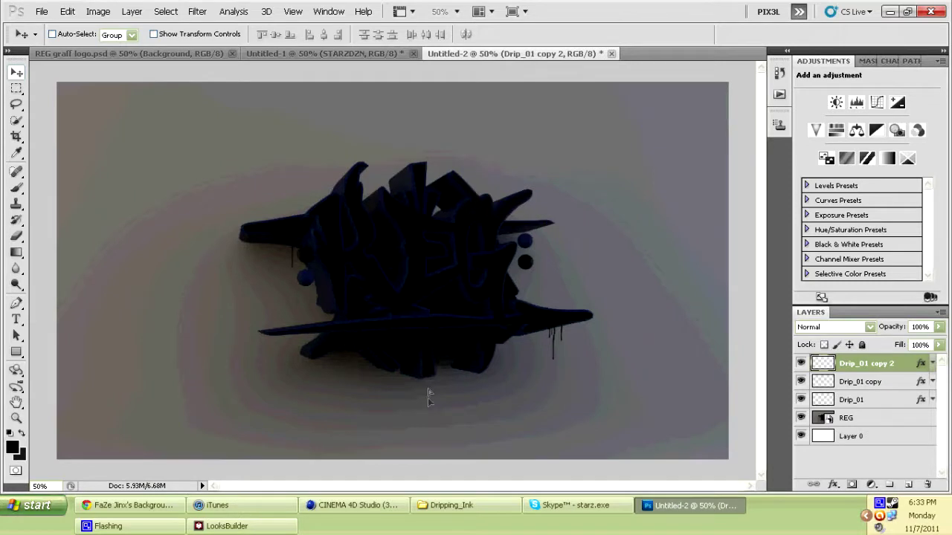
pyautogui.doubleClick(900, 369)
pyautogui.click(578, 325)
pyautogui.click(802, 192)
pyautogui.click(912, 170)
pyautogui.click(913, 171)
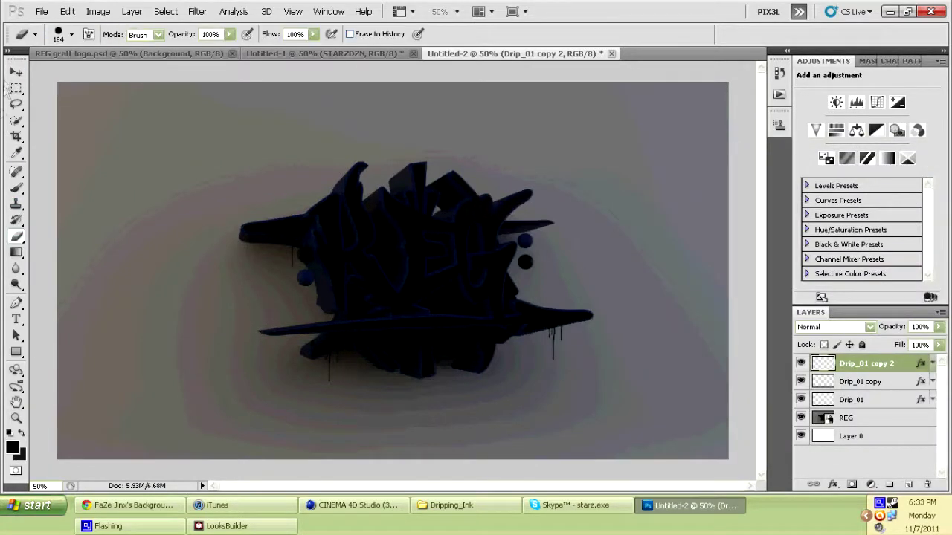
# Step: Add Drip_01 copy 3, also recoloured near-black with a Color Overlay
pyautogui.rightClick(909, 367)
pyautogui.click(825, 130)
pyautogui.click(602, 156)
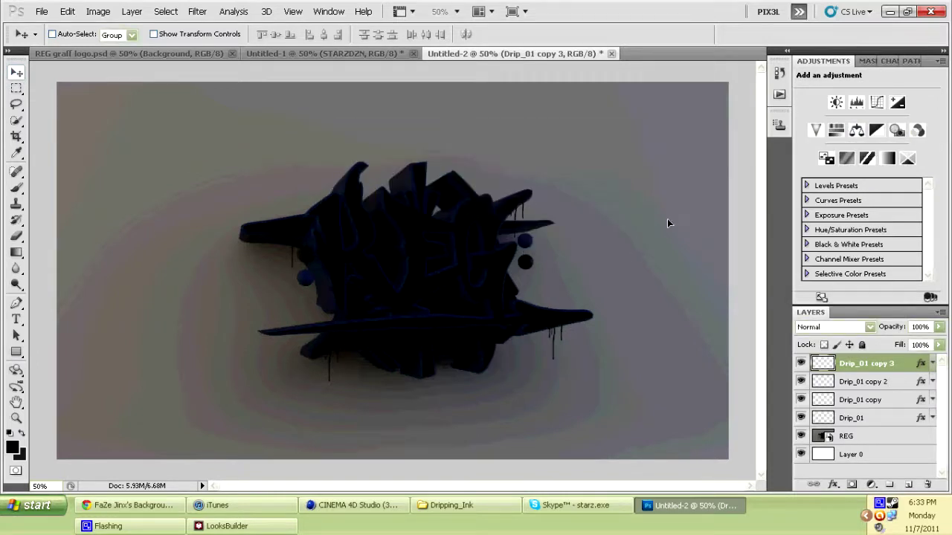
pyautogui.doubleClick(867, 375)
pyautogui.click(578, 326)
pyautogui.click(807, 191)
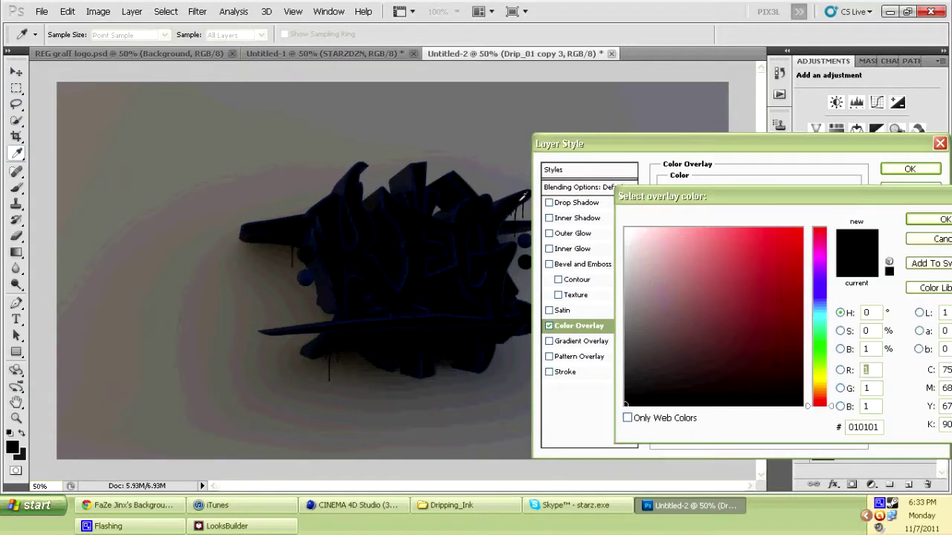
pyautogui.click(914, 223)
pyautogui.click(909, 170)
# Step: Save the image as Untitled-2.jpg at maximum JPEG quality, then switch to LooksBuilder
pyautogui.click(42, 11)
pyautogui.click(45, 157)
pyautogui.click(582, 291)
pyautogui.click(480, 397)
pyautogui.click(638, 273)
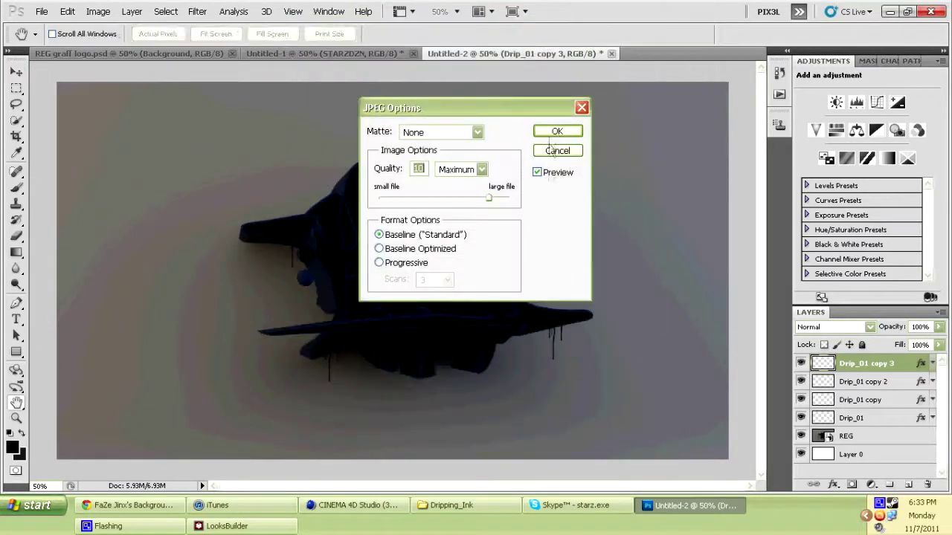
pyautogui.click(557, 131)
pyautogui.click(228, 526)
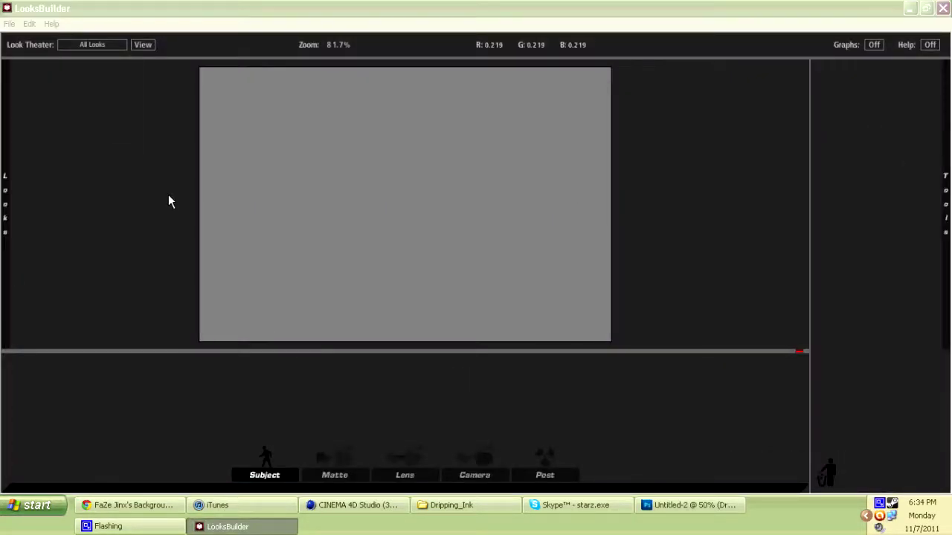
# Step: Open reg-2.jpg from the GFX folder in LooksBuilder for colour grading
pyautogui.hotkey('ctrl', 'o')
pyautogui.moveTo(431, 338); pyautogui.dragTo(580, 337)
pyautogui.click(380, 250)
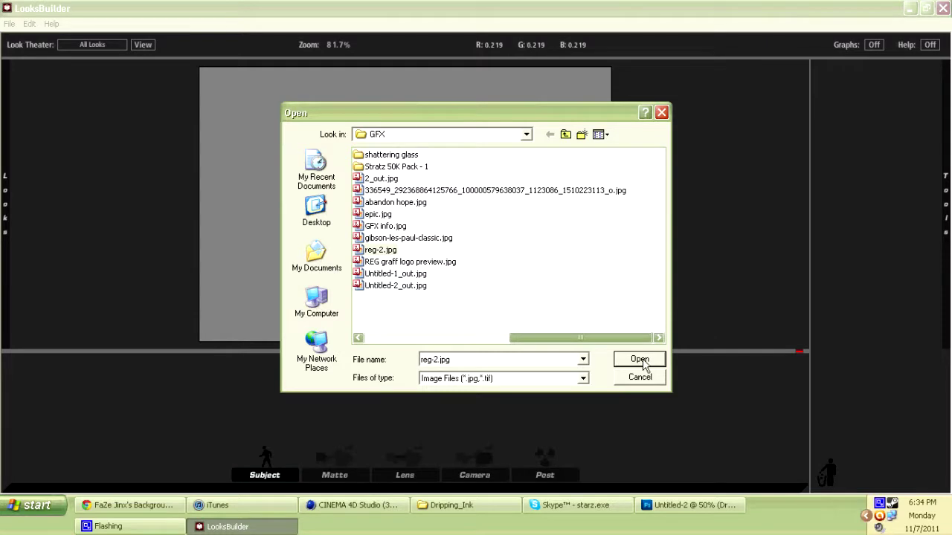
pyautogui.click(642, 361)
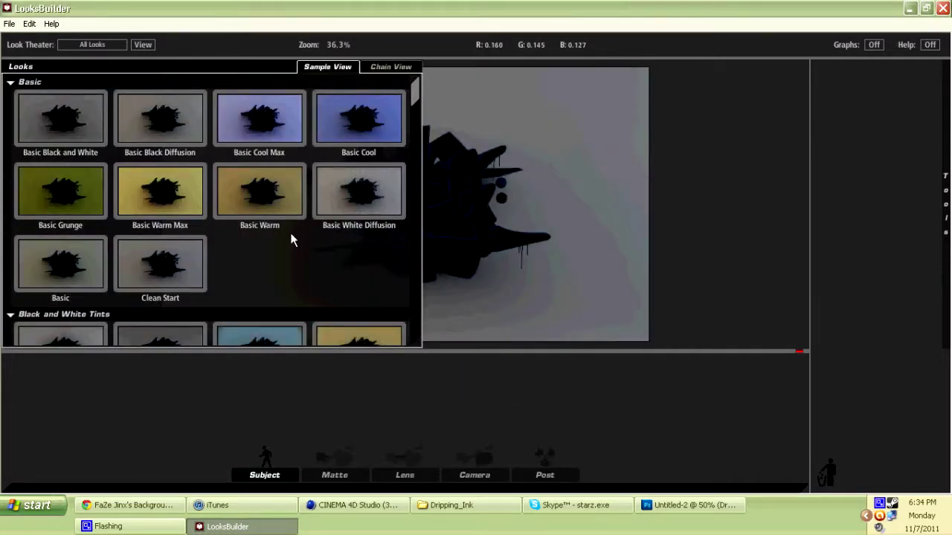
# Step: Browse the Looks list and preview the Crush Blue Edge look on the render
pyautogui.scroll(-1, 295, 216)
pyautogui.scroll(-3, 295, 215)
pyautogui.scroll(-2, 296, 205)
pyautogui.scroll(-2, 296, 205)
pyautogui.scroll(-2, 298, 206)
pyautogui.scroll(-1, 299, 202)
pyautogui.scroll(-2, 300, 203)
pyautogui.scroll(-2, 301, 205)
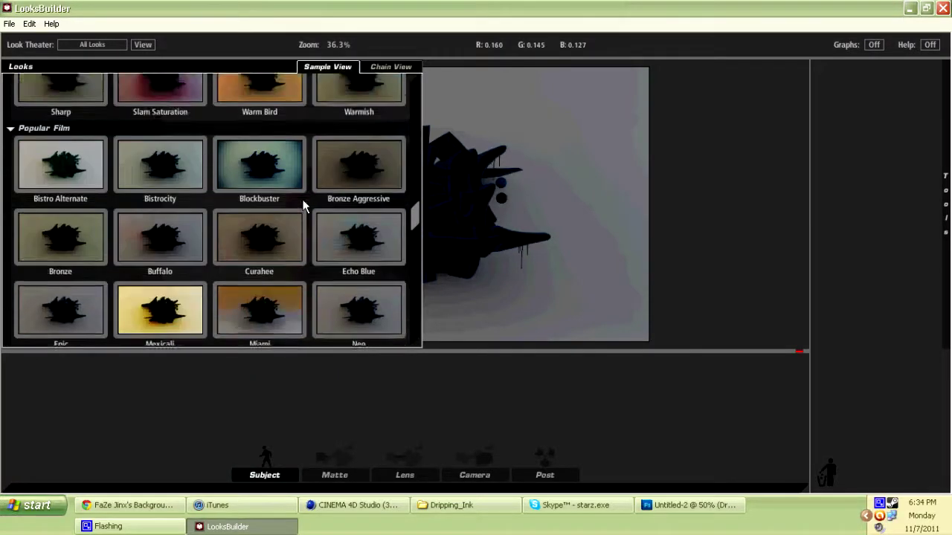
pyautogui.scroll(-2, 303, 207)
pyautogui.scroll(-2, 303, 207)
pyautogui.scroll(-2, 303, 206)
pyautogui.scroll(-2, 303, 207)
pyautogui.scroll(-2, 303, 207)
pyautogui.scroll(-2, 304, 207)
pyautogui.scroll(3, 312, 212)
pyautogui.scroll(-4, 316, 220)
pyautogui.scroll(3, 297, 253)
pyautogui.scroll(6, 282, 237)
pyautogui.scroll(6, 261, 219)
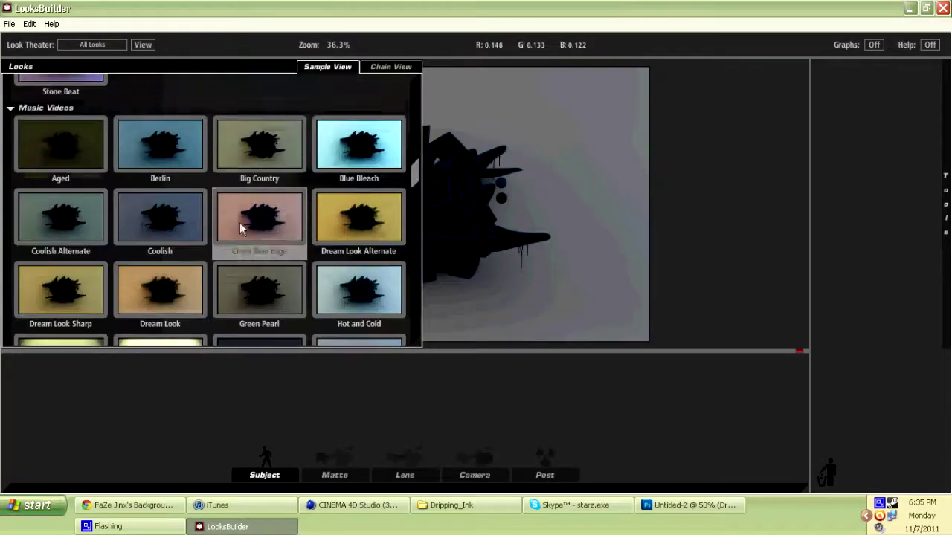
pyautogui.click(256, 216)
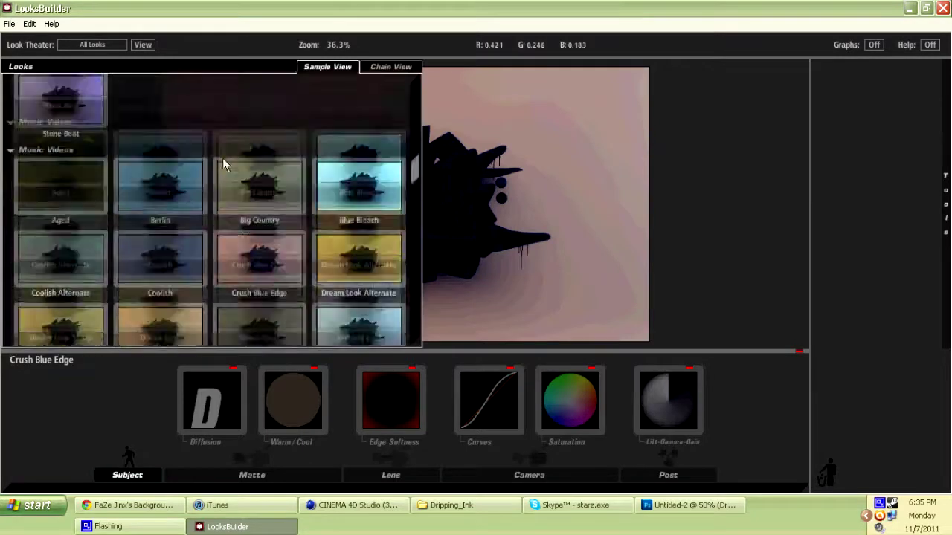
# Step: Try the Blue Chrome look, then apply Basic White Diffusion instead
pyautogui.scroll(-3, 255, 178)
pyautogui.click(255, 170)
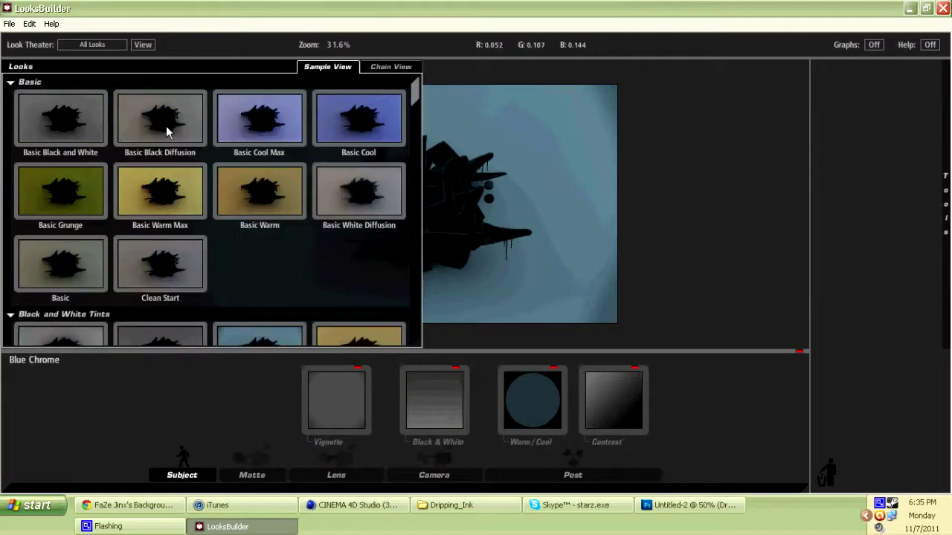
pyautogui.click(359, 194)
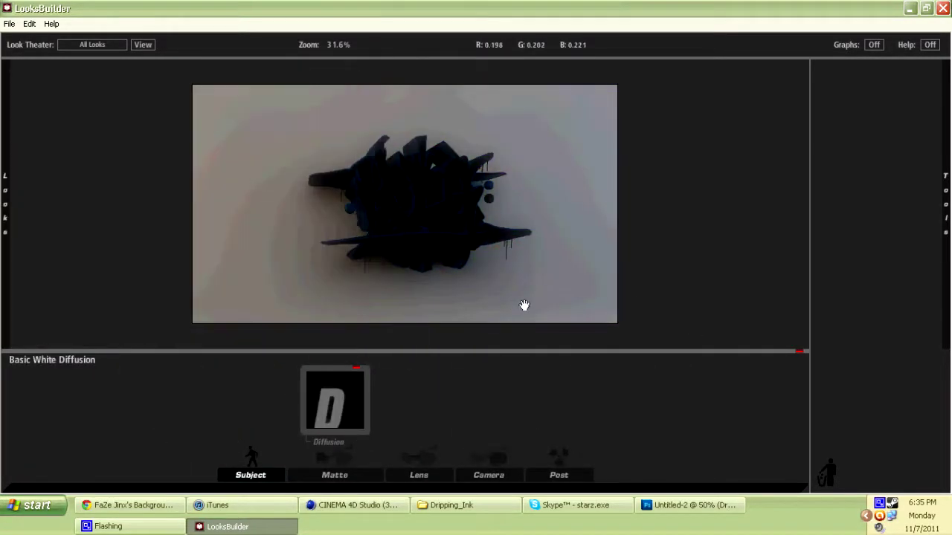
pyautogui.rightClick(878, 499)
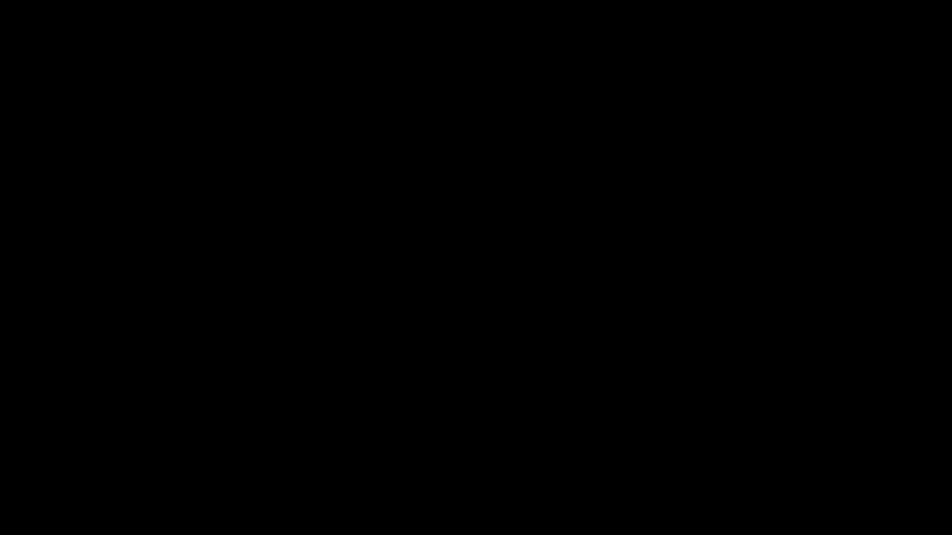